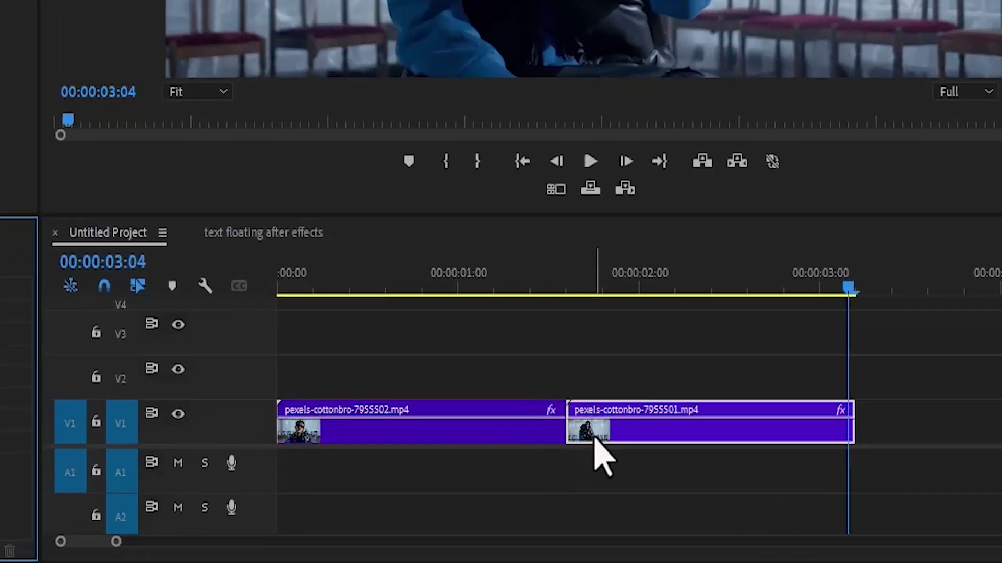
Place the second clip on V2 directly above the first, both starting at 00:00.
left_click_drag(707, 490, 282, 364)
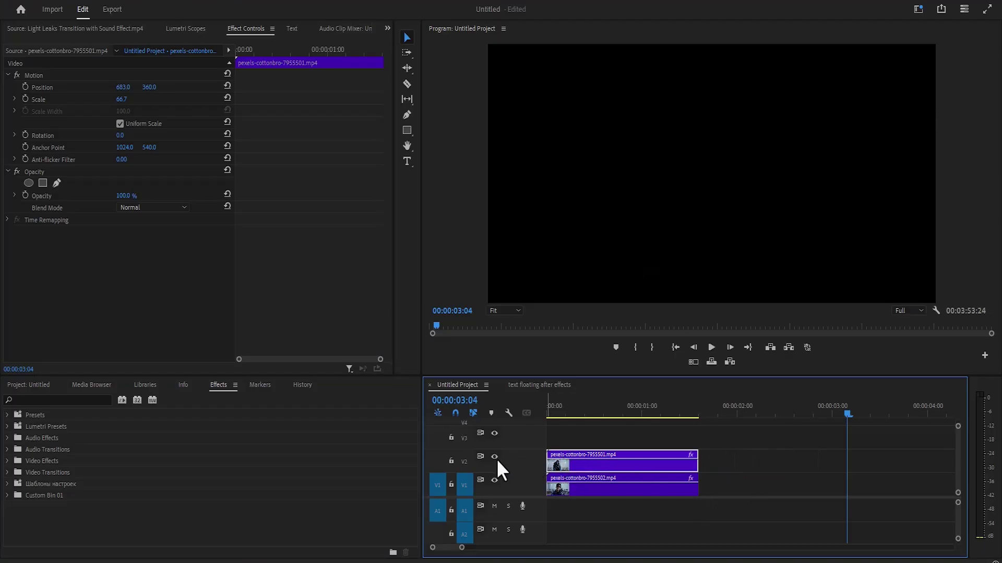
Find Crop in the Effects search and apply it to both stacked clips.
left_click(572, 418)
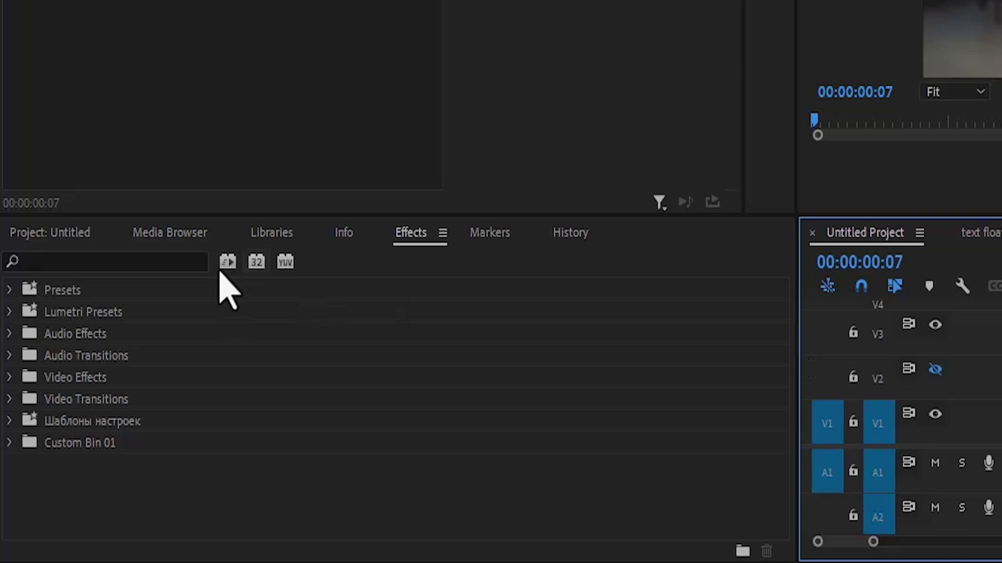
left_click(79, 401)
type("c")
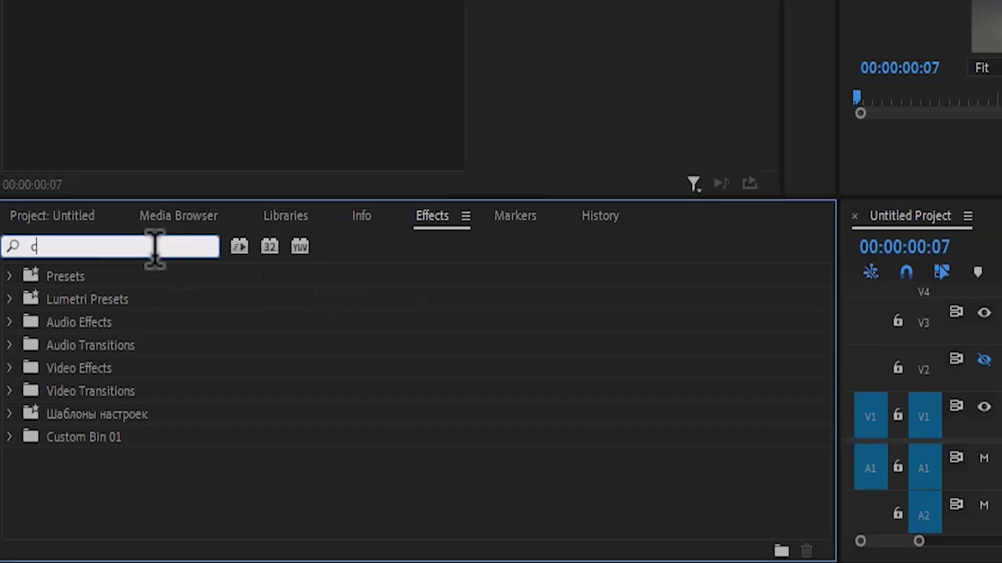
type("rop")
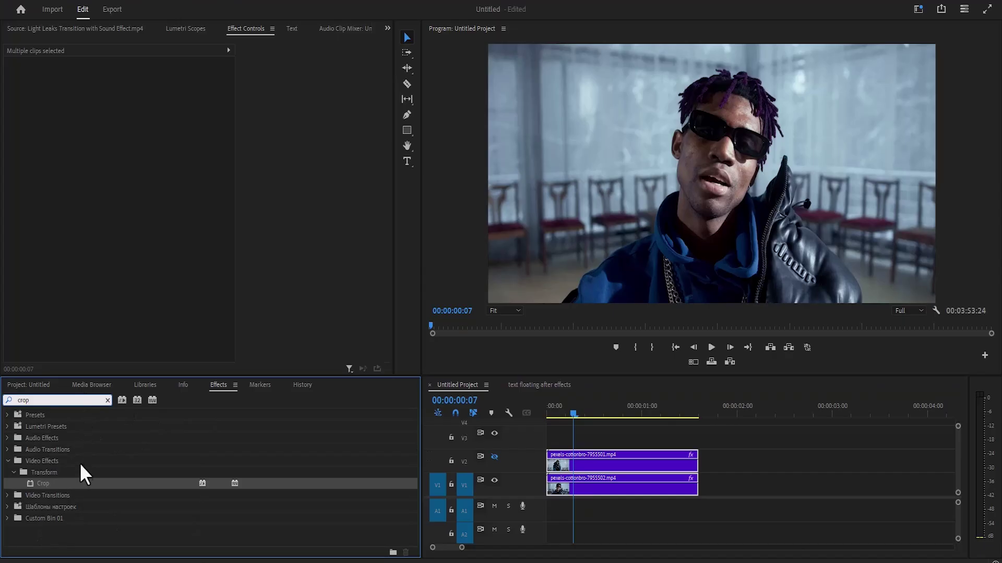
left_click_drag(85, 485, 347, 436)
left_click_drag(540, 450, 566, 464)
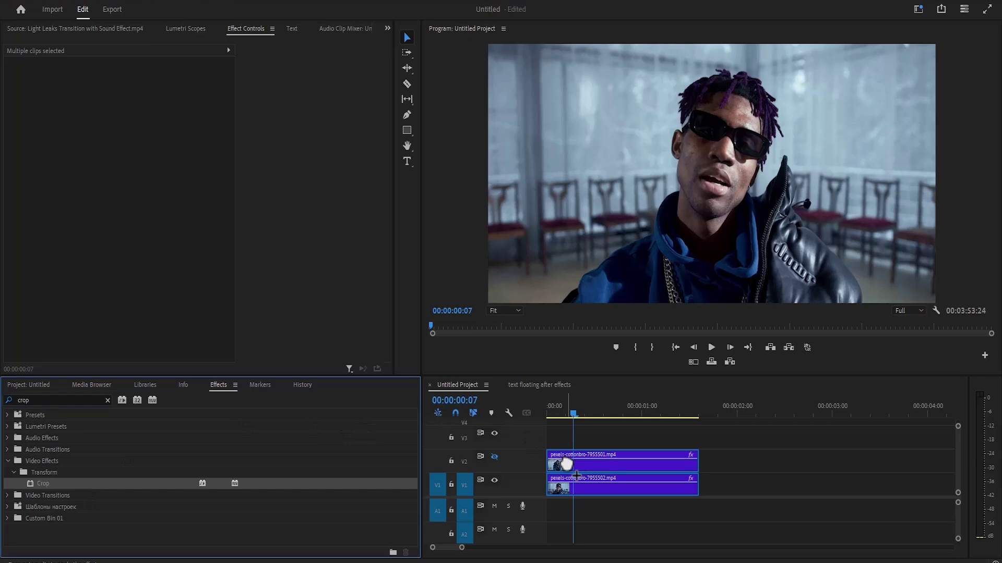
left_click(586, 438)
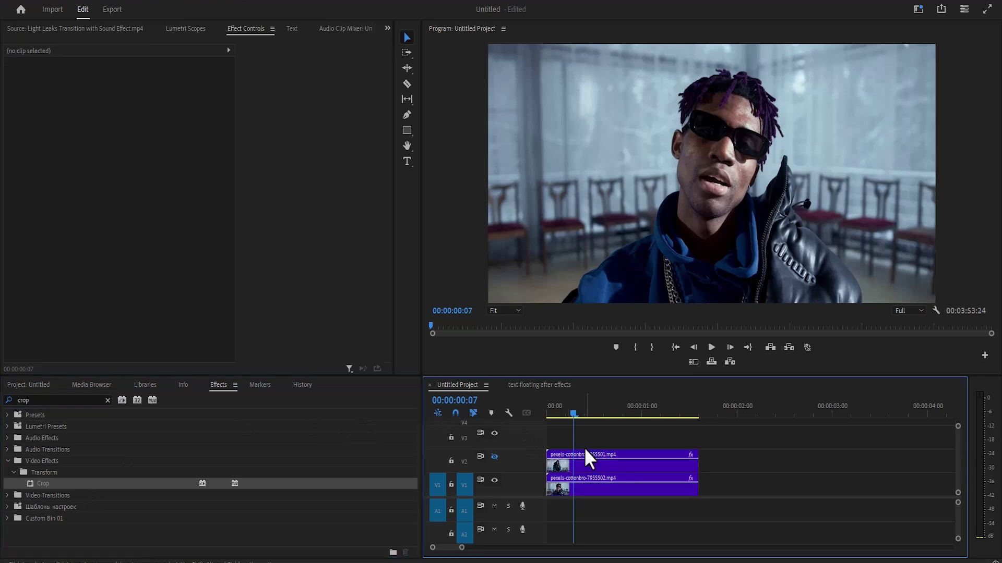
Add frame-5 keyframes for the lower clip's Position, Crop Left and Crop Right.
left_click(581, 486)
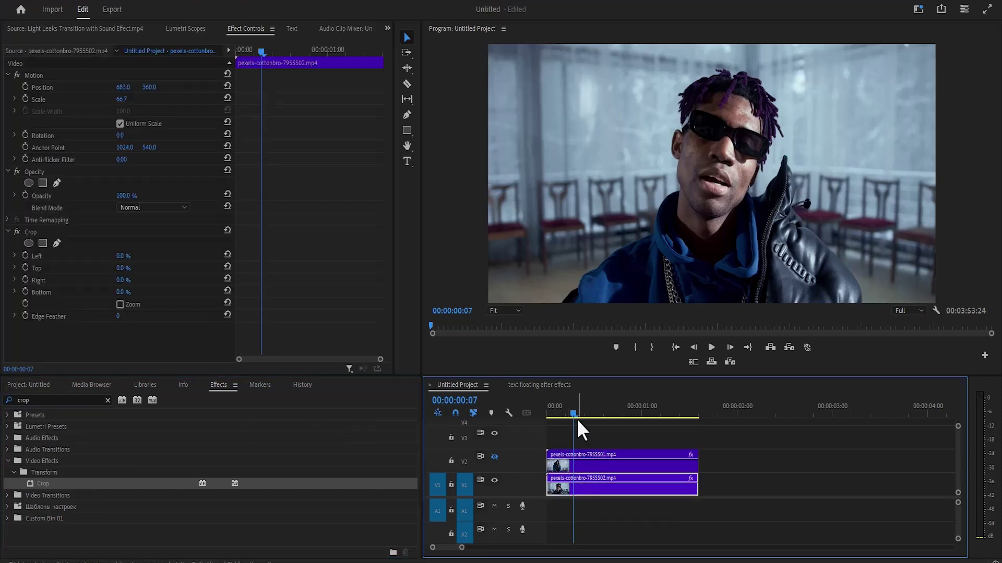
left_click_drag(574, 416, 553, 411)
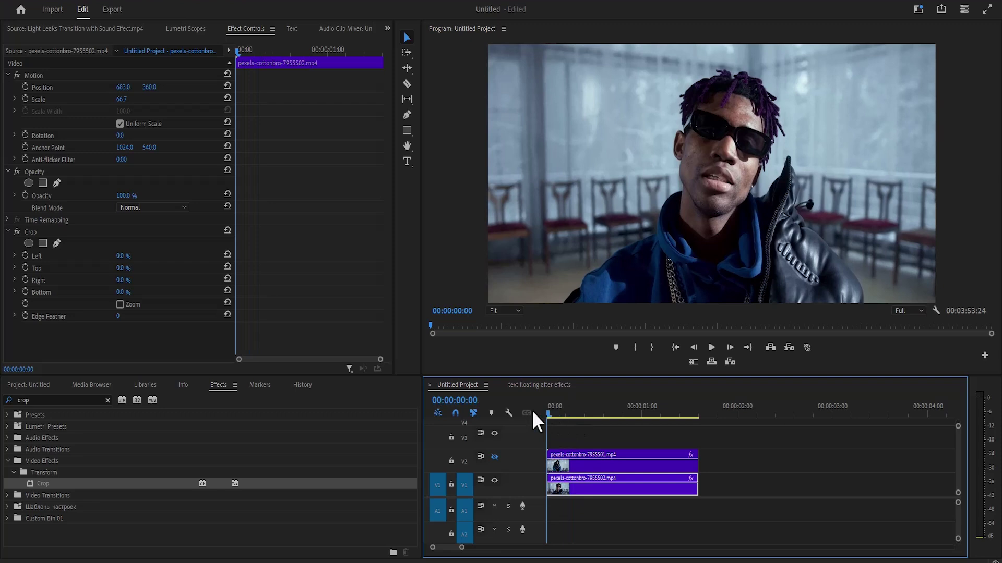
key("Right")
key("Right")
key("Right")
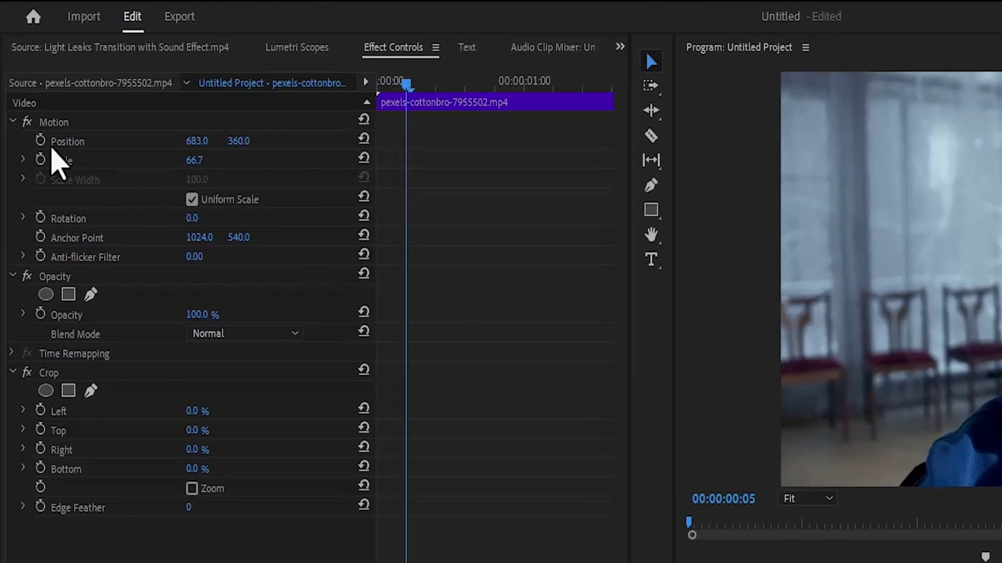
left_click(40, 141)
left_click(39, 412)
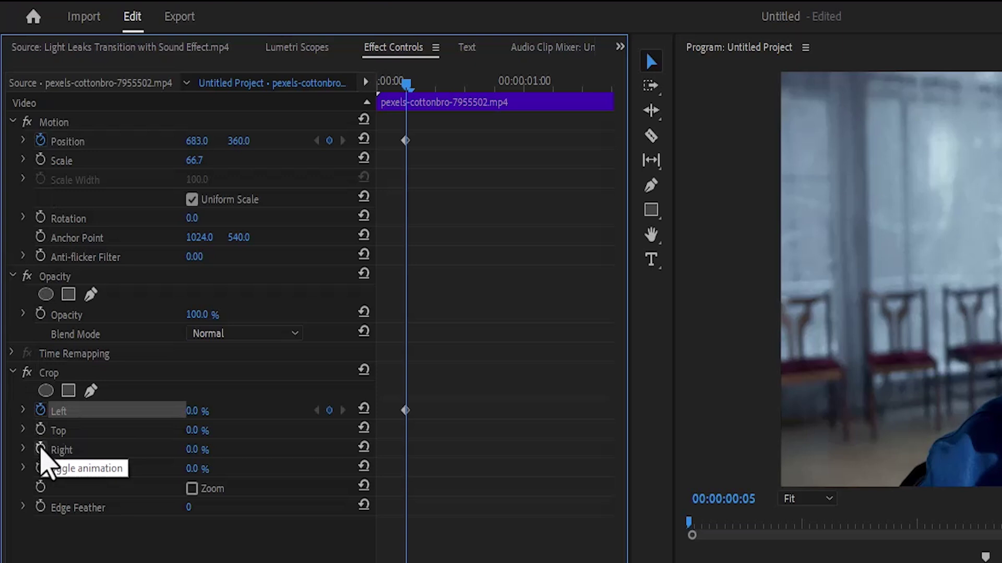
left_click(40, 450)
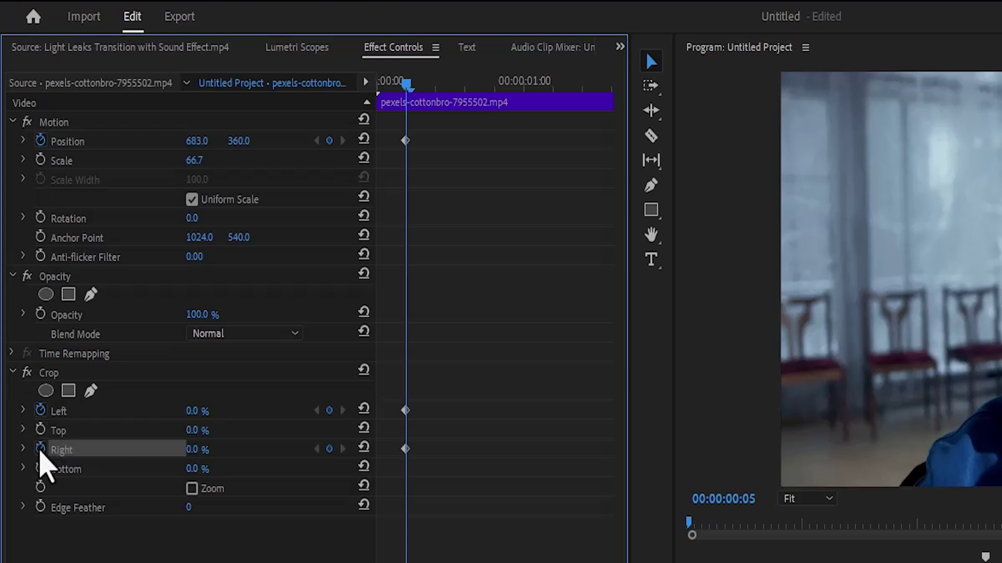
At frame 15, crop the lower clip 25% left and right and set Position X to 1024.
key("Right")
key("Right")
key("Right")
key("Right")
key("Right")
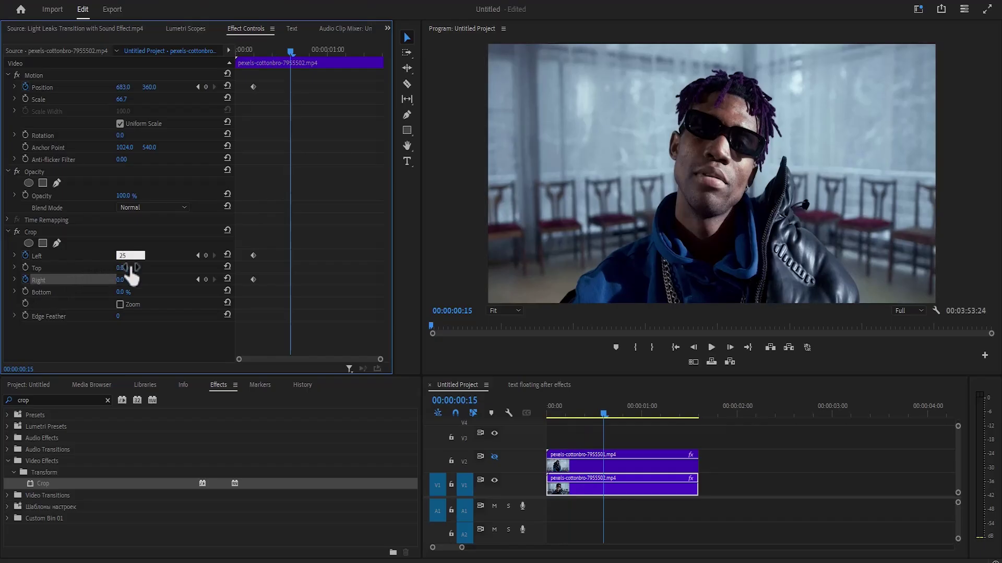
left_click(126, 280)
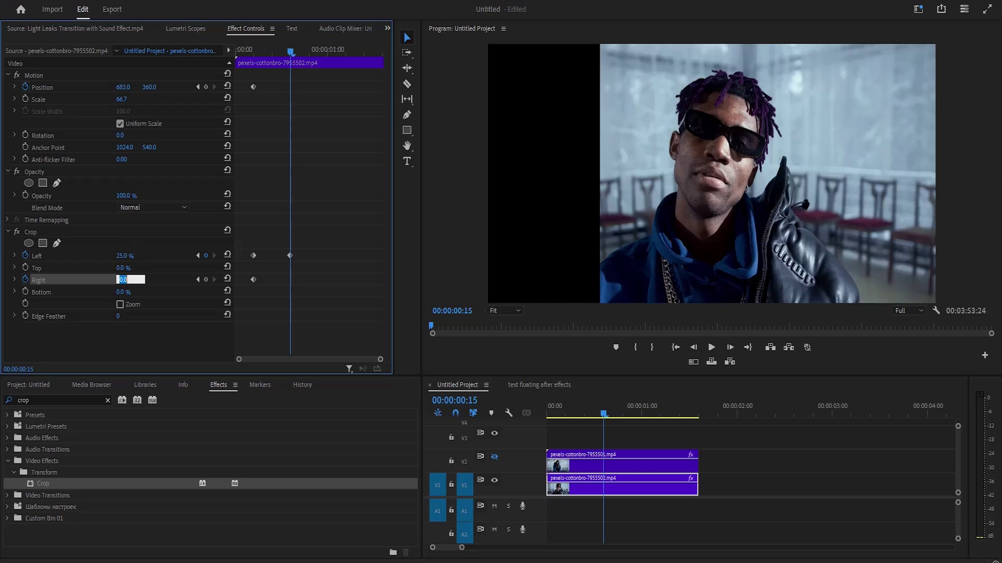
type("25")
key("Return")
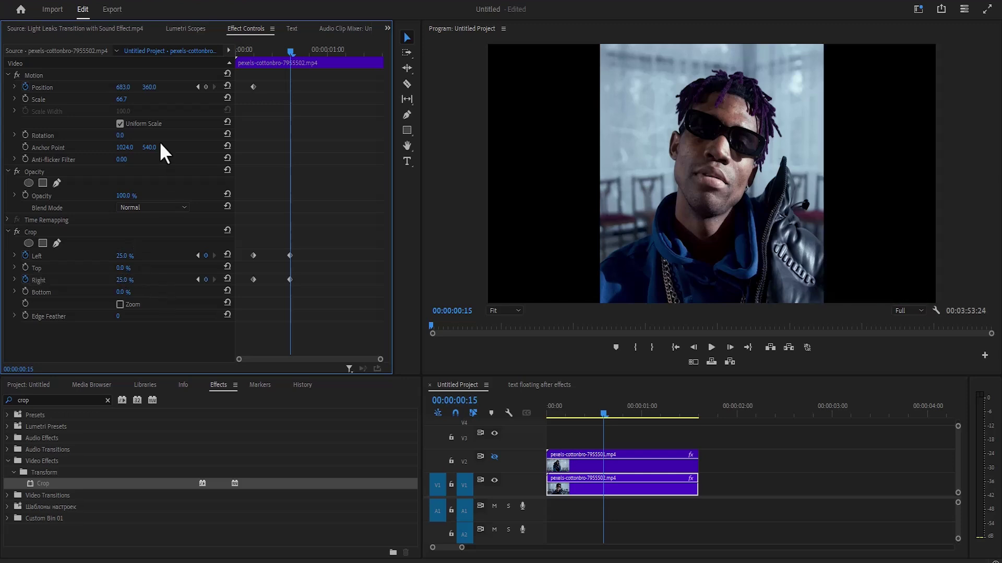
left_click_drag(125, 94, 214, 142)
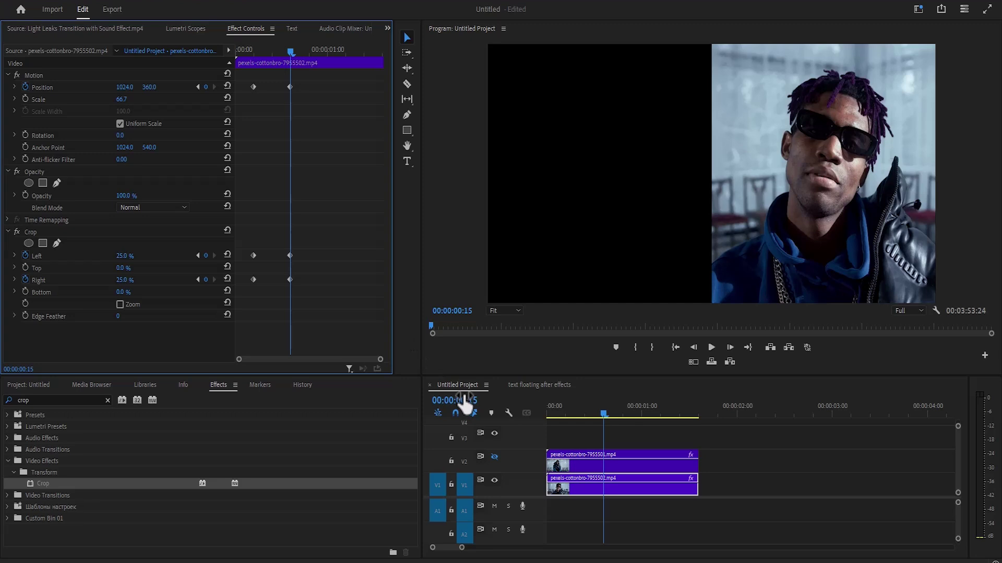
Show V2 and add frame-5 Position, Crop Left and Crop Right keyframes on the top clip.
left_click(494, 457)
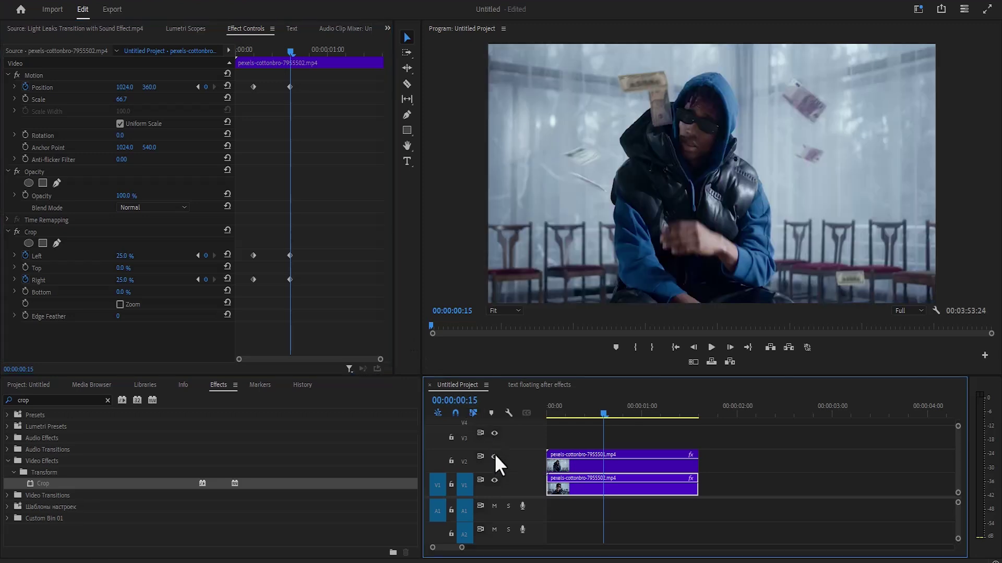
left_click(553, 453)
left_click_drag(287, 60, 210, 45)
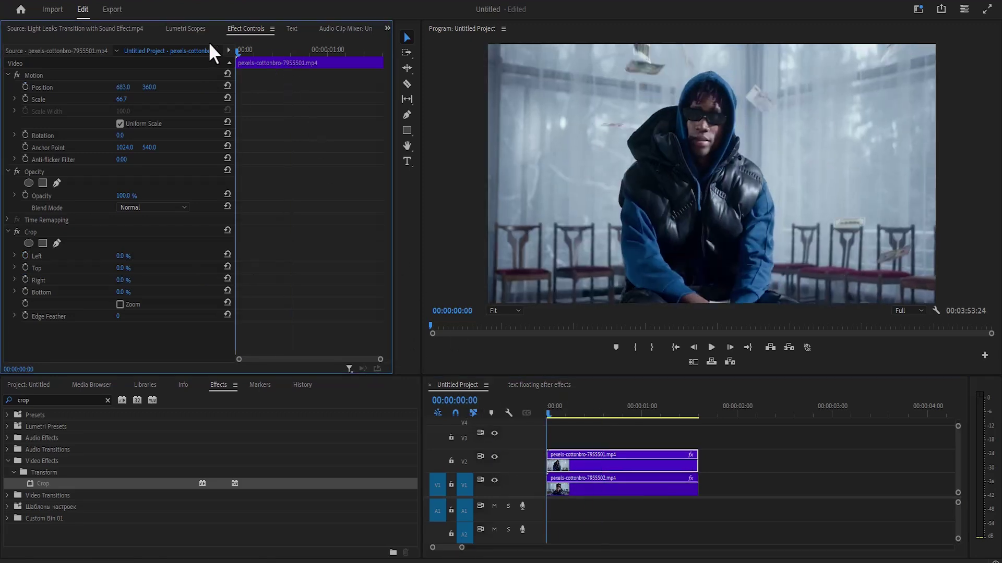
key("space")
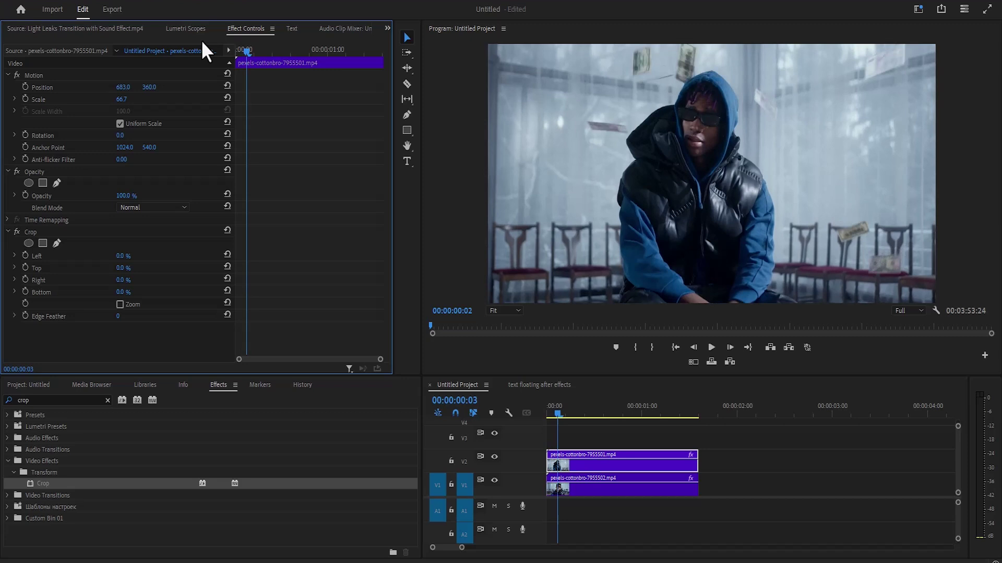
key("Right")
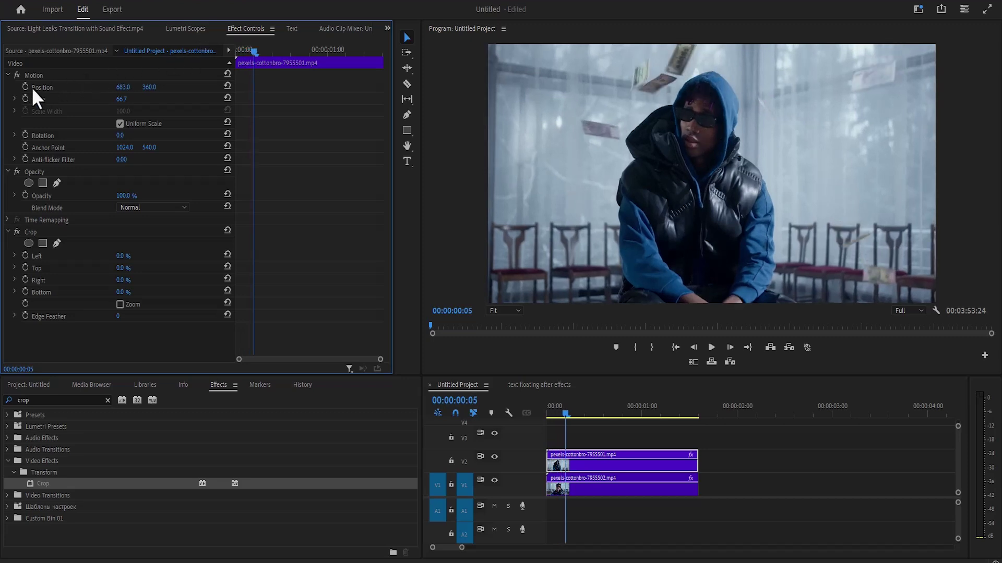
left_click(26, 87)
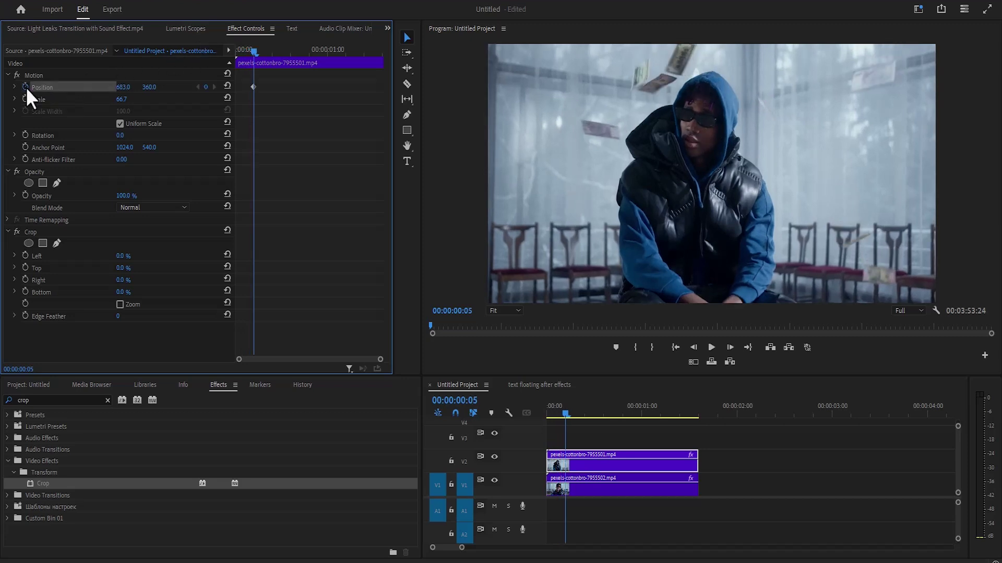
left_click(25, 255)
left_click(26, 280)
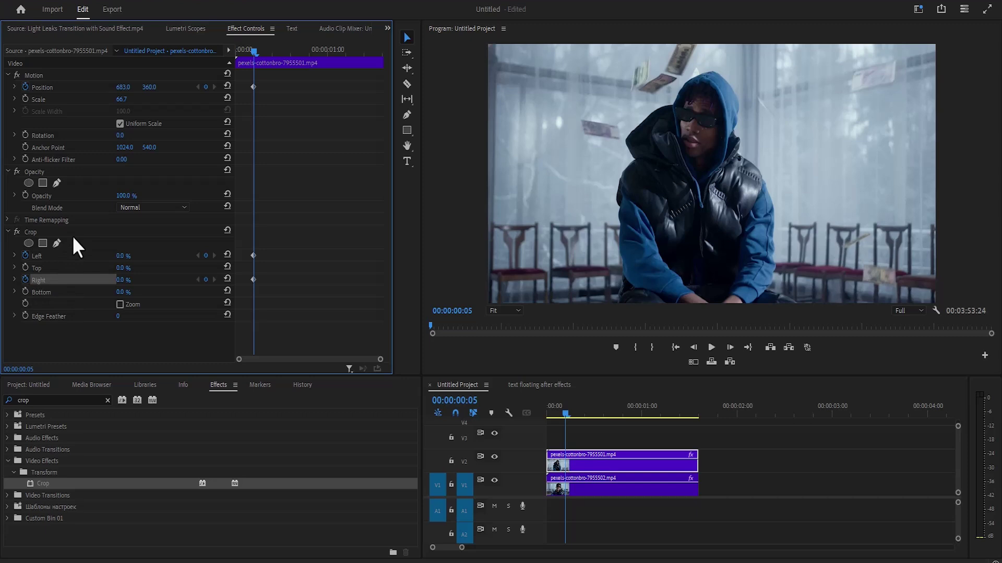
Move the top clip off-screen left, then crop it 25% on both sides at frame 15.
left_click_drag(123, 88, 12, 87)
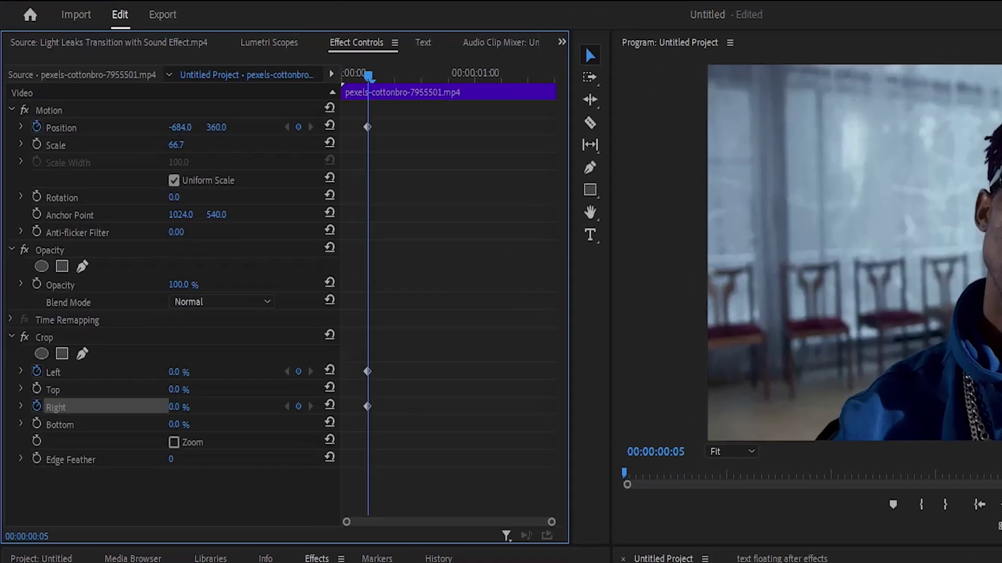
key("shift+Right")
key("shift+Right")
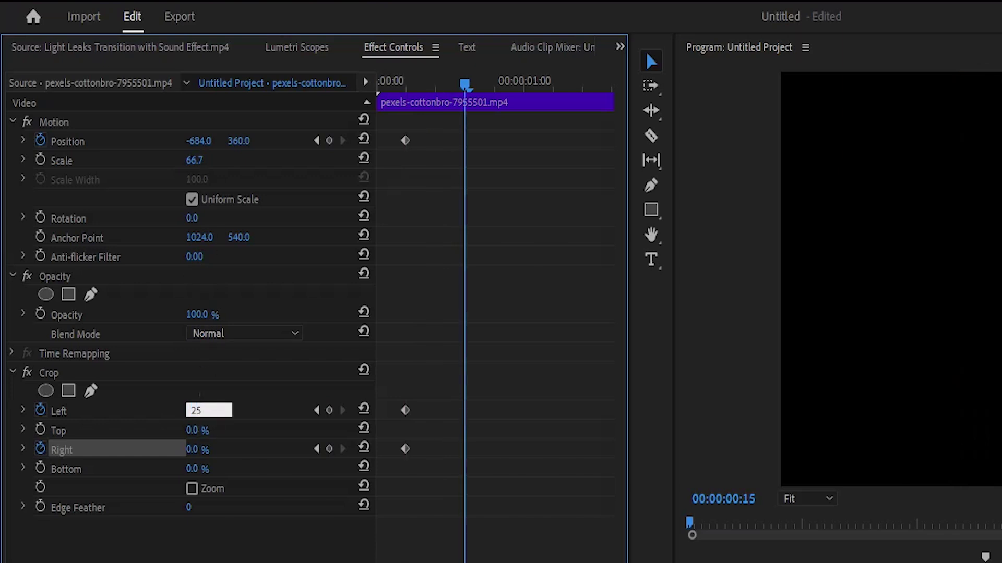
key("Tab")
type("25")
key("Return")
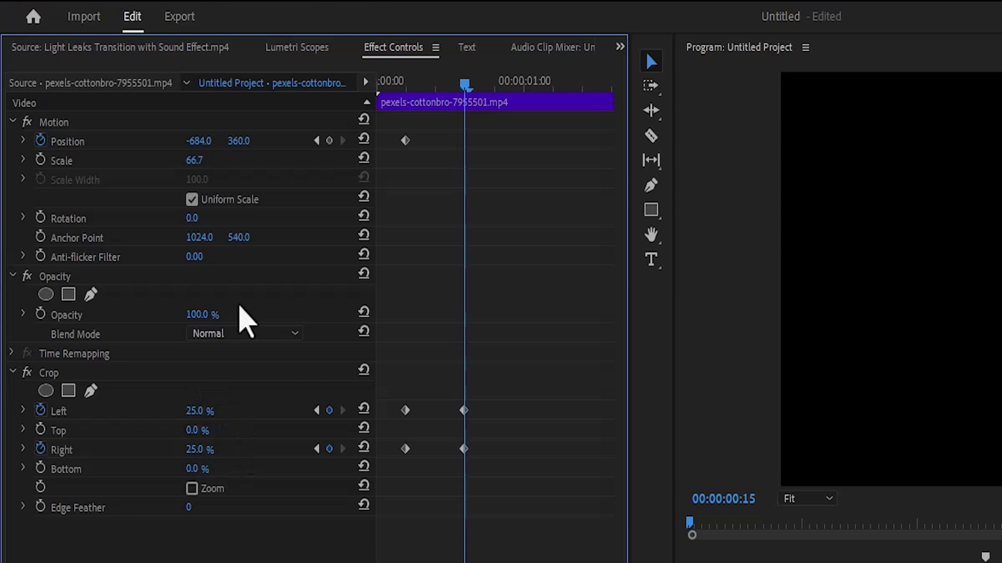
Slide the cropped top clip back into frame beside the lower clip.
left_click_drag(199, 141, 371, 141)
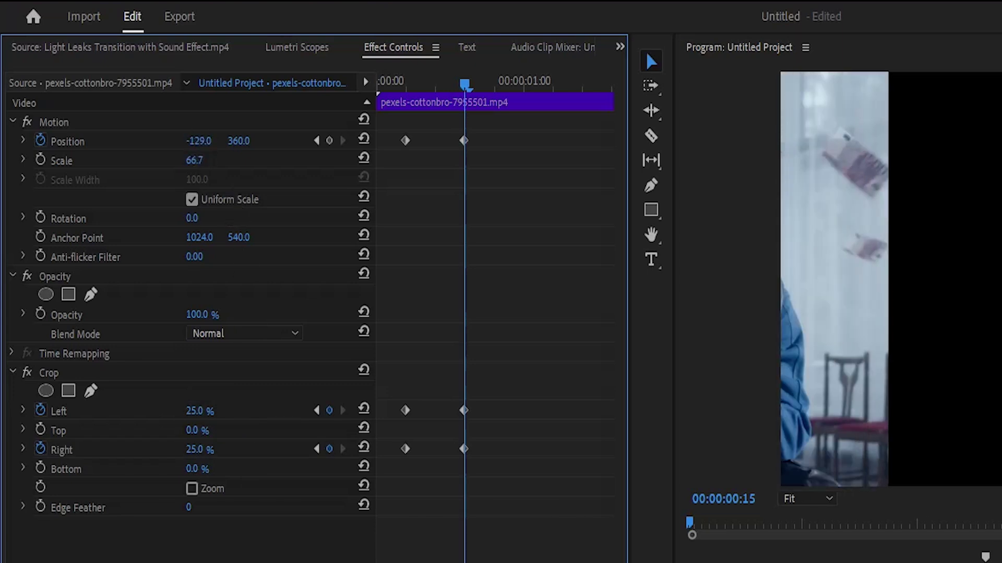
left_click_drag(198, 141, 810, 142)
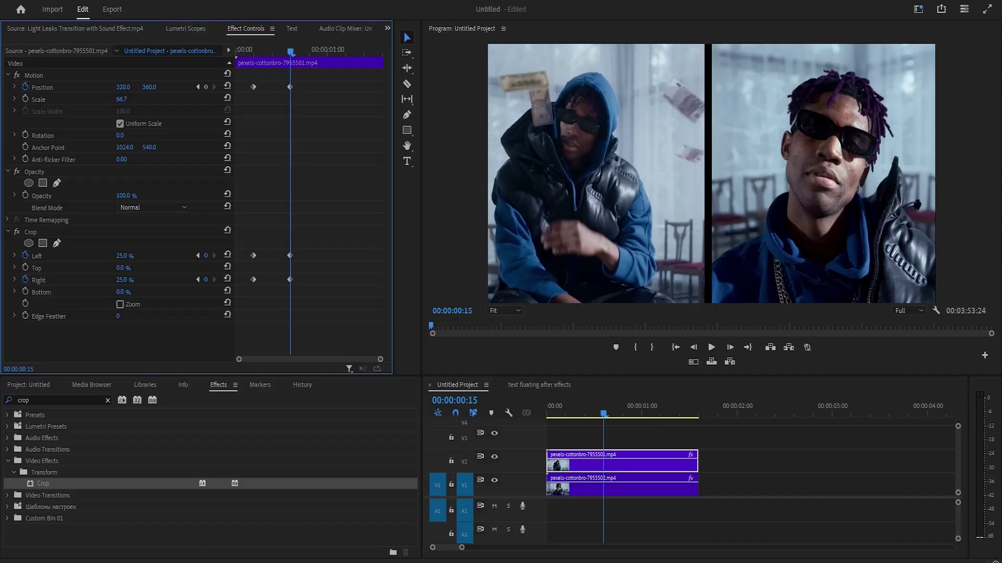
left_click_drag(123, 86, 135, 87)
left_click_drag(243, 74, 266, 289)
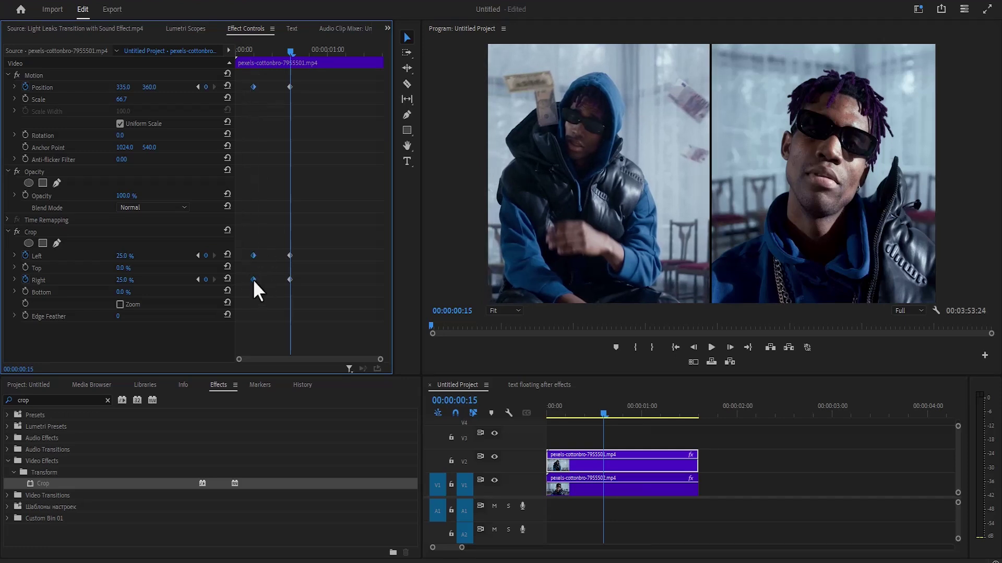
Apply Ease In to the end keyframes and Ease Out to the starting ones, then play from the start.
right_click(253, 280)
mouse_move(303, 374)
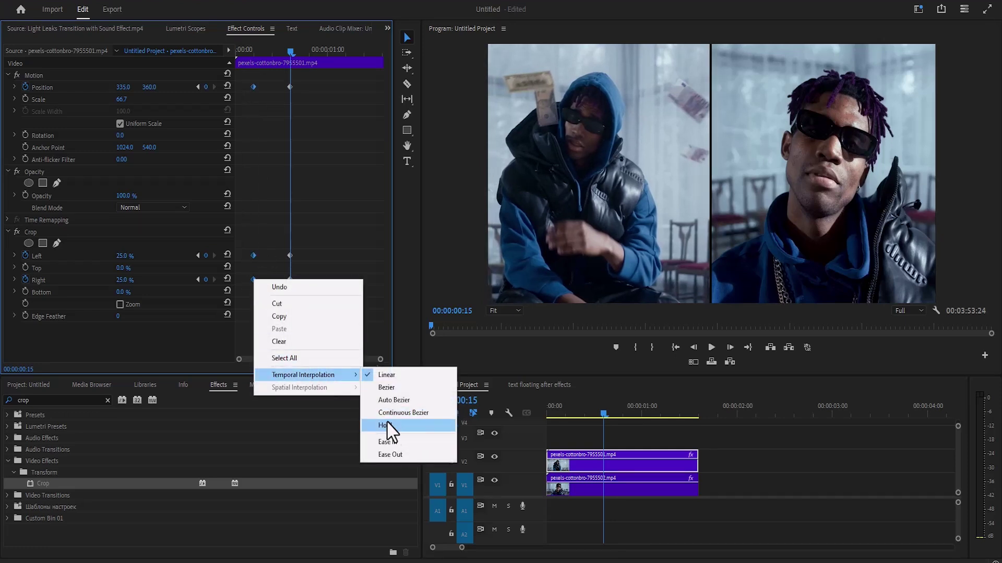
left_click(394, 442)
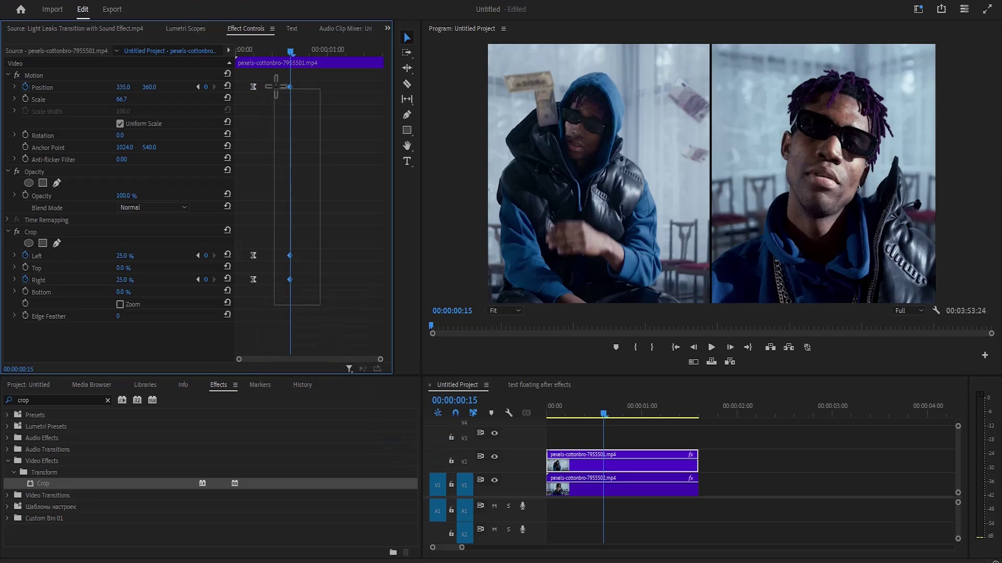
left_click_drag(273, 149, 276, 84)
right_click(290, 94)
mouse_move(339, 183)
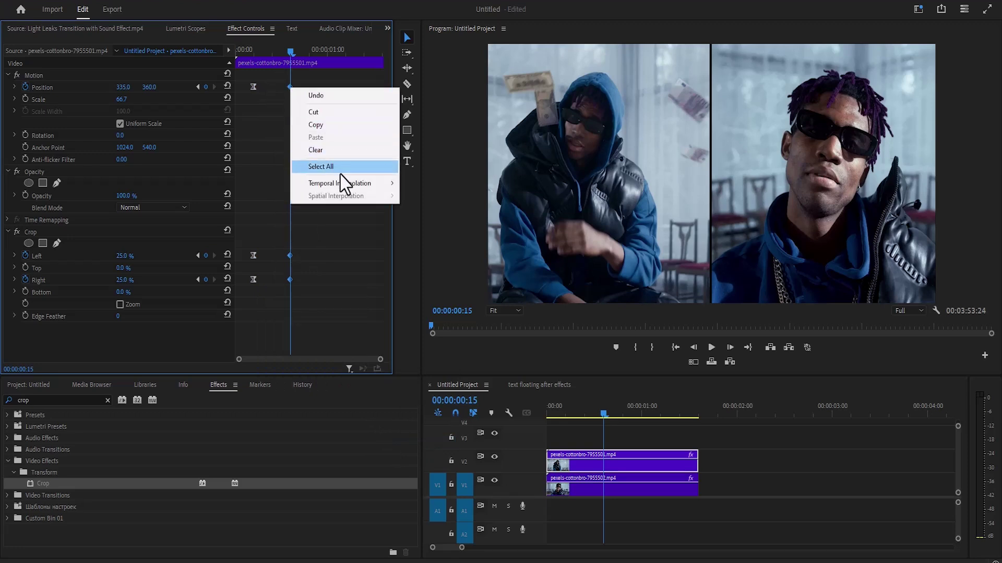
left_click(425, 252)
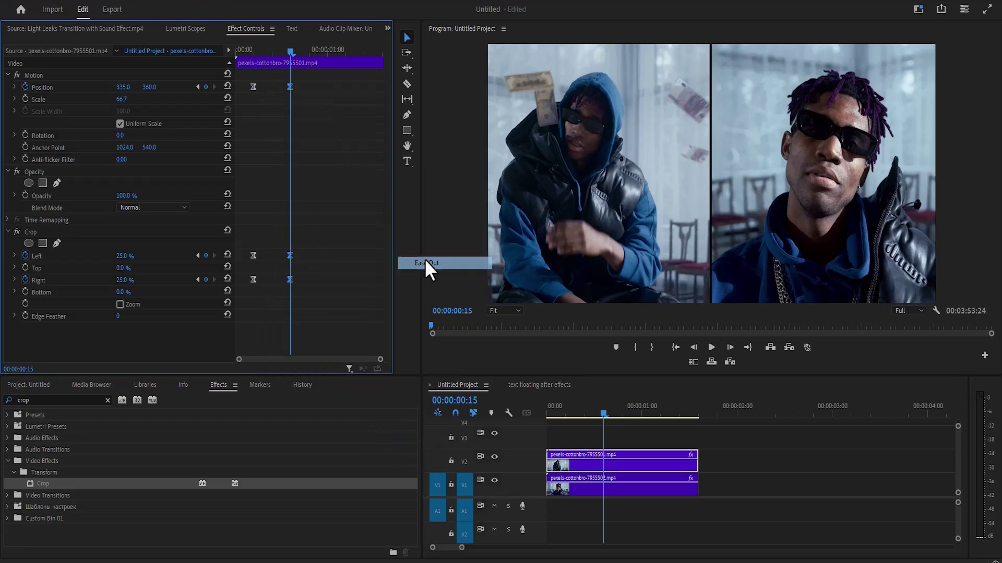
left_click(676, 348)
left_click(710, 346)
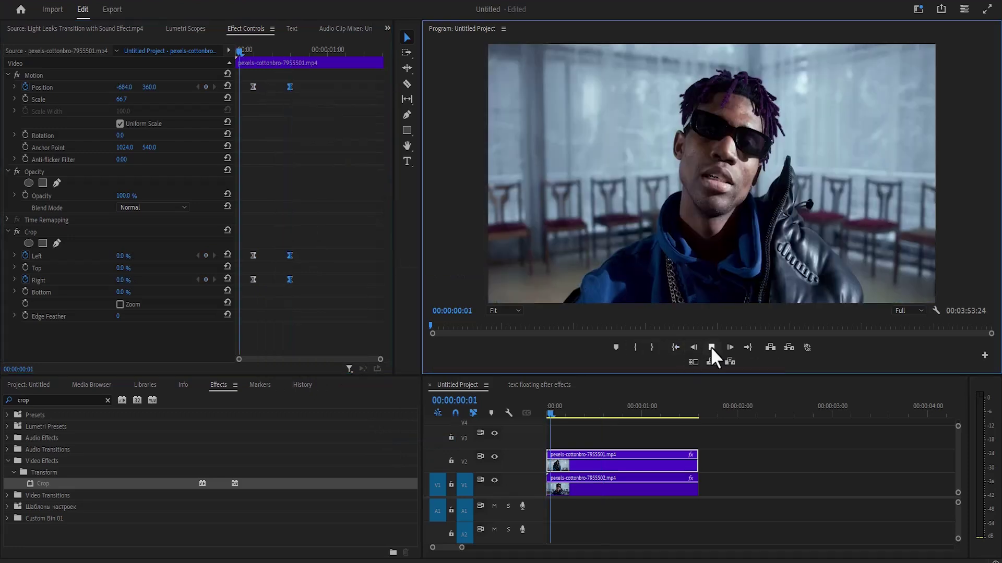